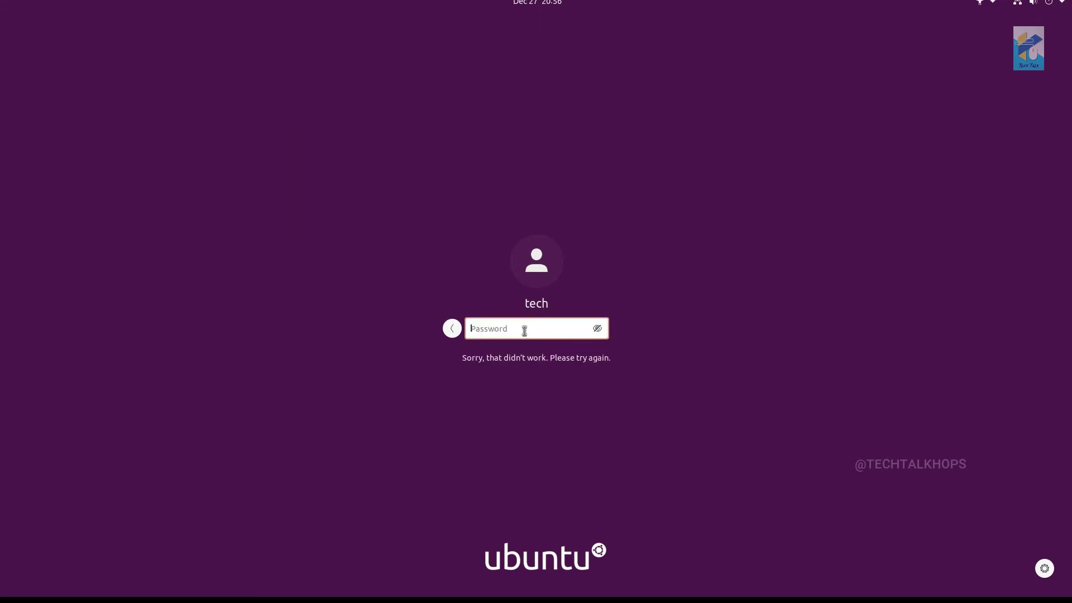
Step: Attempt to log in as tech, submitting two password tries
{"action": "type", "text": "•••••"}
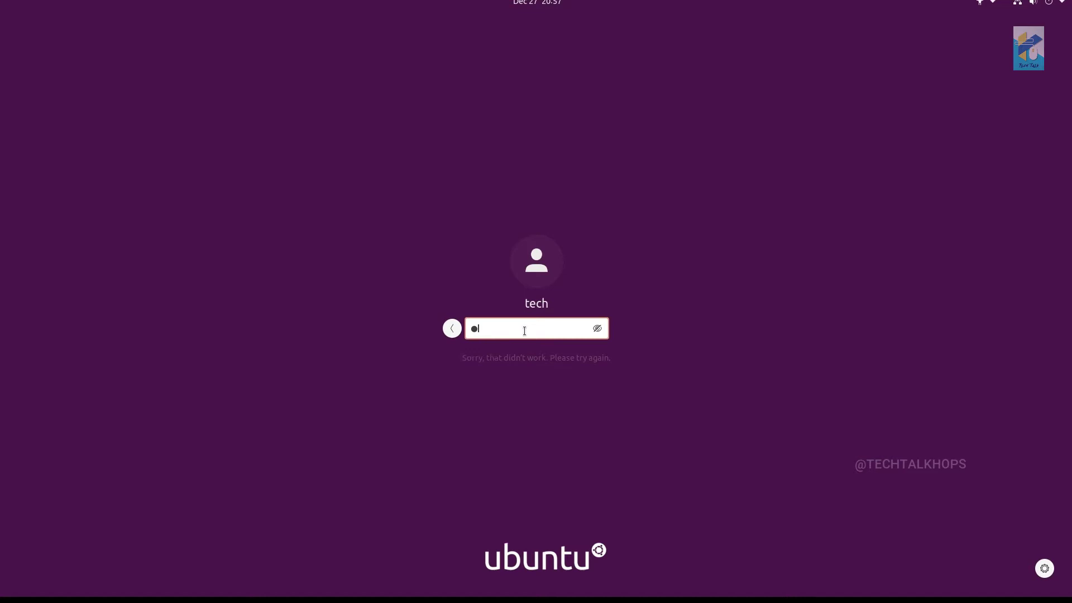
{"action": "key", "text": "Return"}
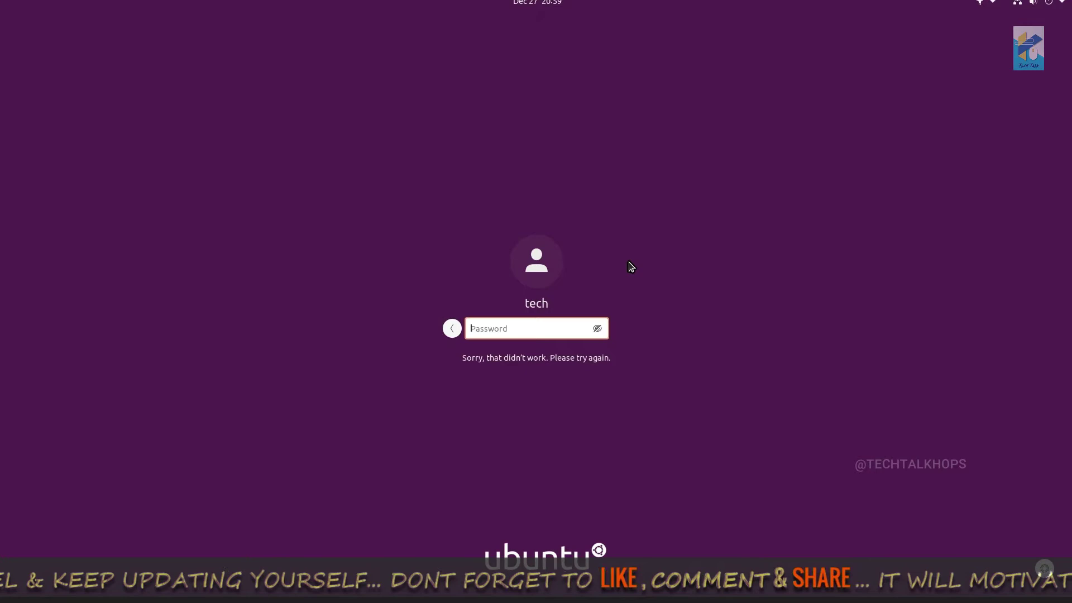
{"action": "type", "text": "******"}
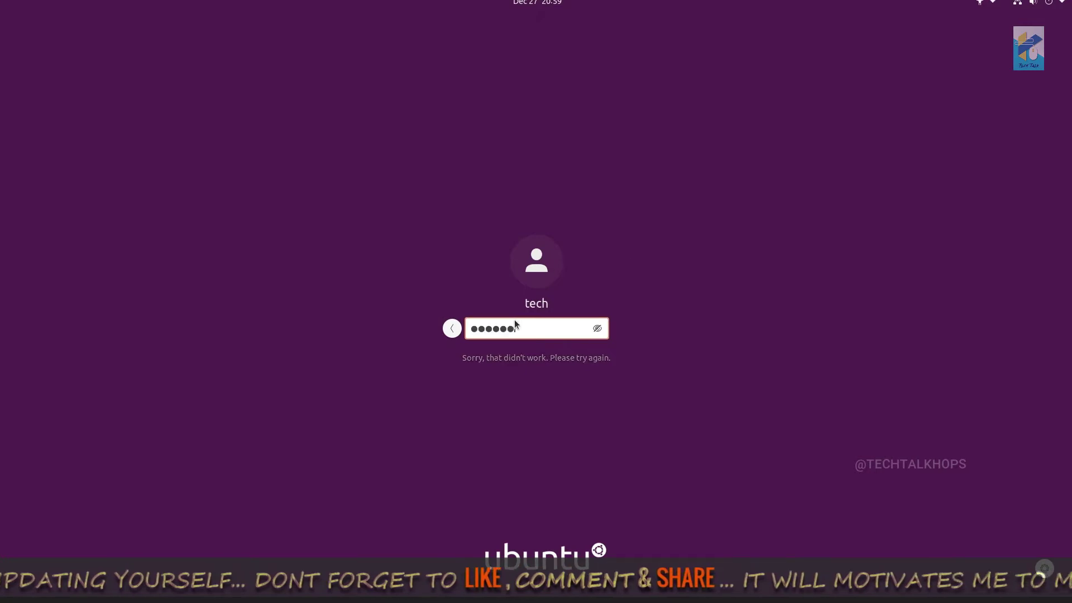
{"action": "key", "text": "Return"}
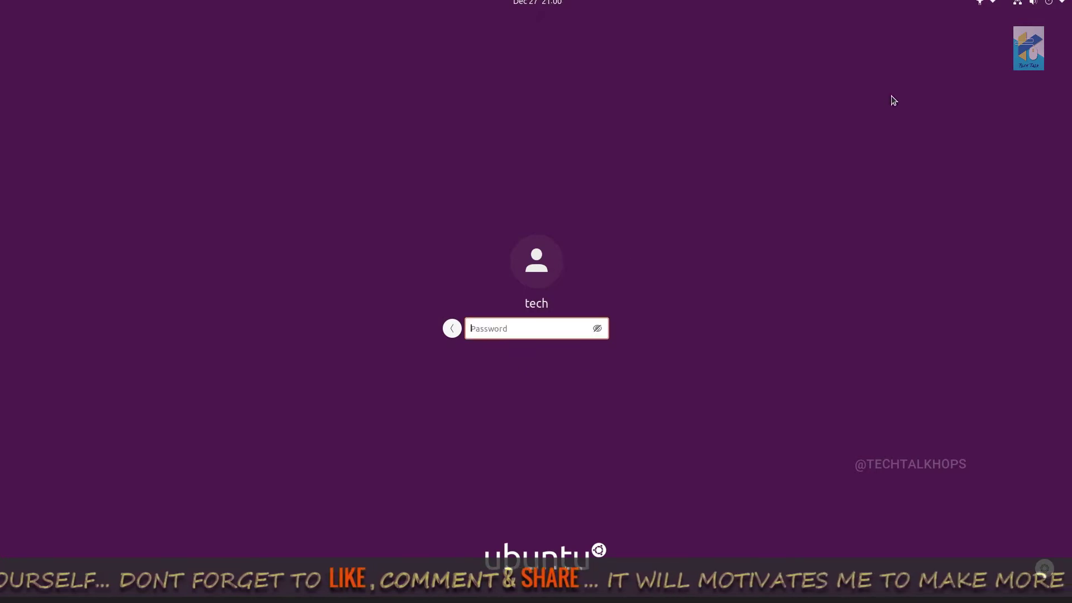
Step: Restart the computer through the system menu's Power Off confirmation dialog
{"action": "left_click", "coordinate": [1064, 5]}
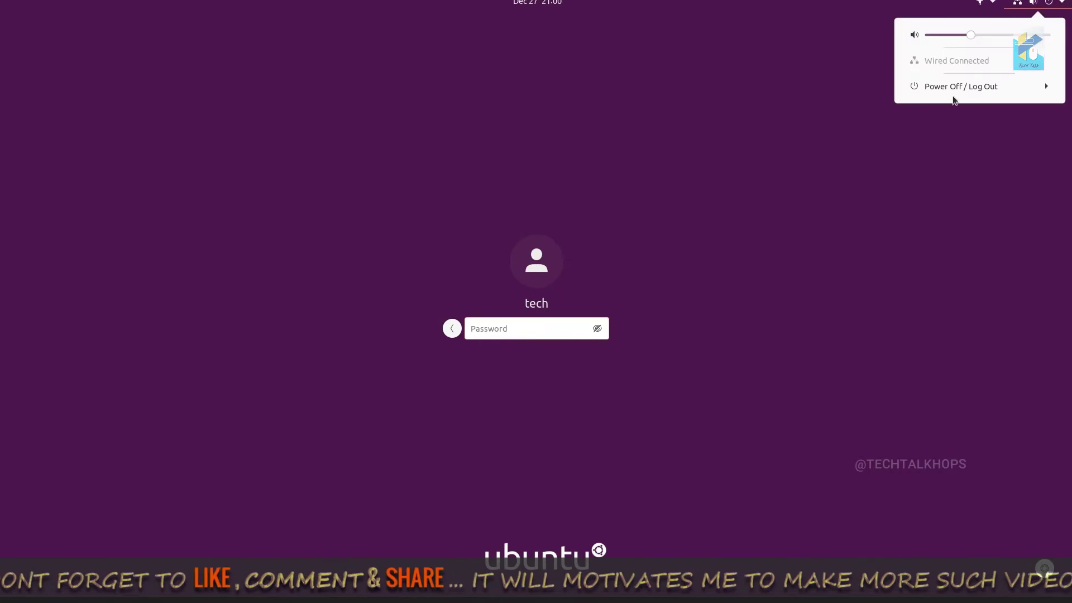
{"action": "left_click", "coordinate": [952, 90]}
{"action": "left_click", "coordinate": [953, 120]}
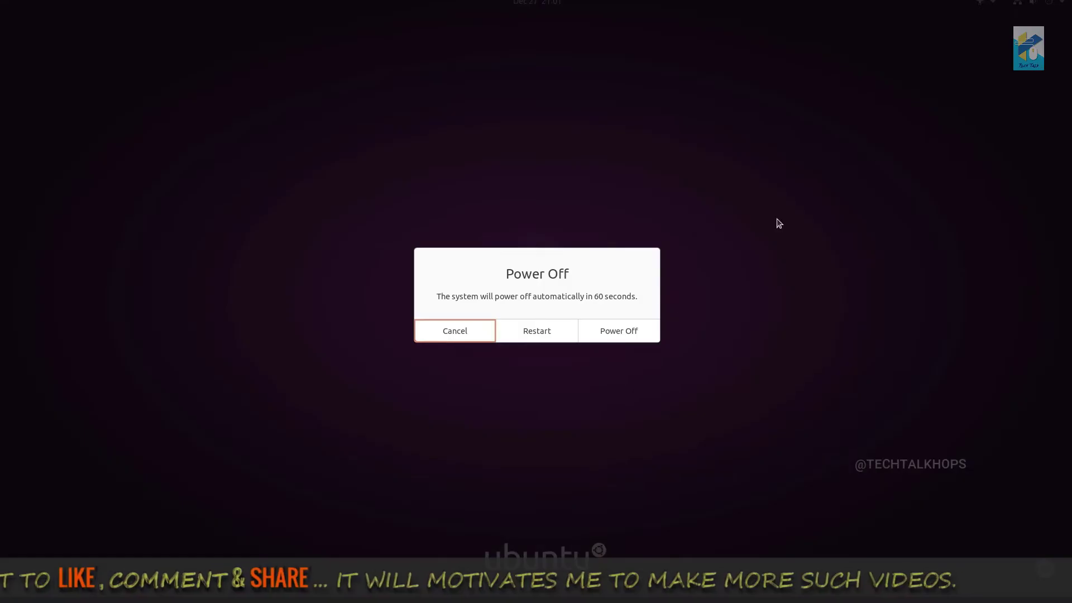
{"action": "left_click", "coordinate": [537, 333]}
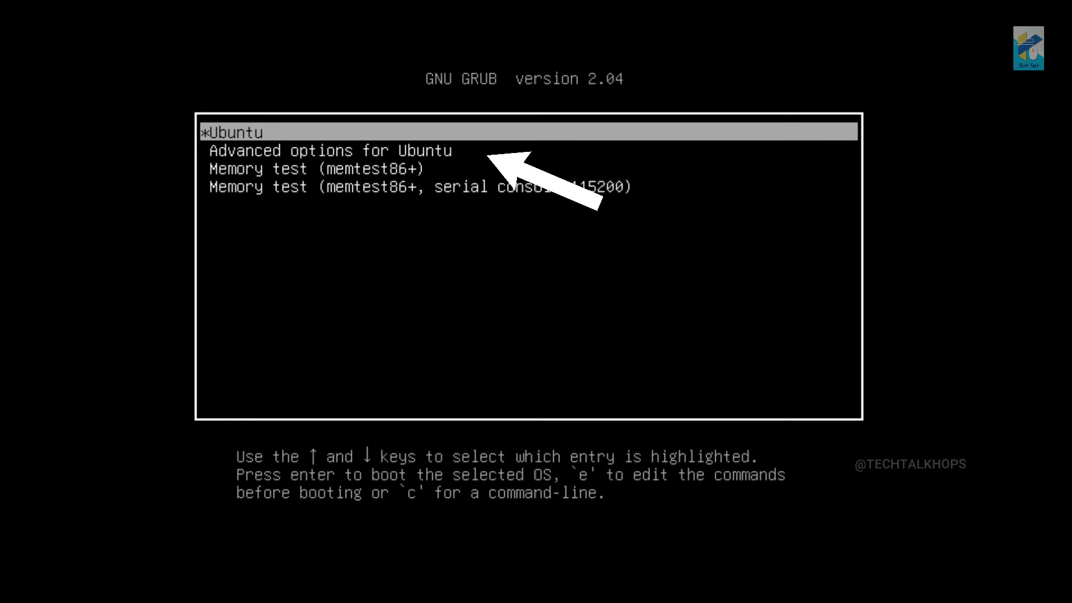
Step: Boot the Linux 5.4.0-47-generic (recovery mode) entry under Advanced options for Ubuntu
{"action": "key", "text": "Down"}
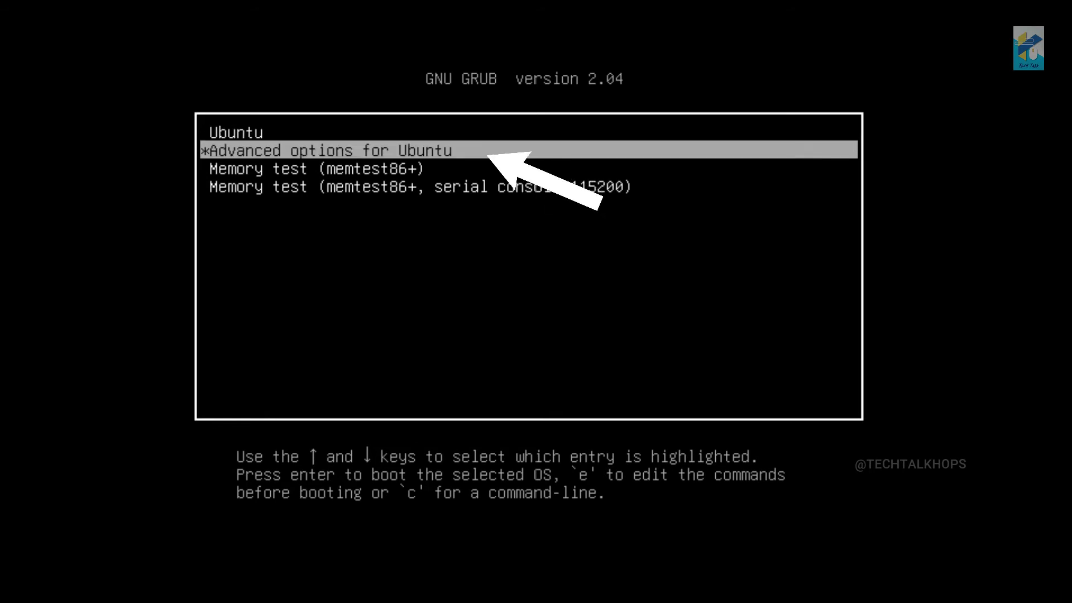
{"action": "key", "text": "Return"}
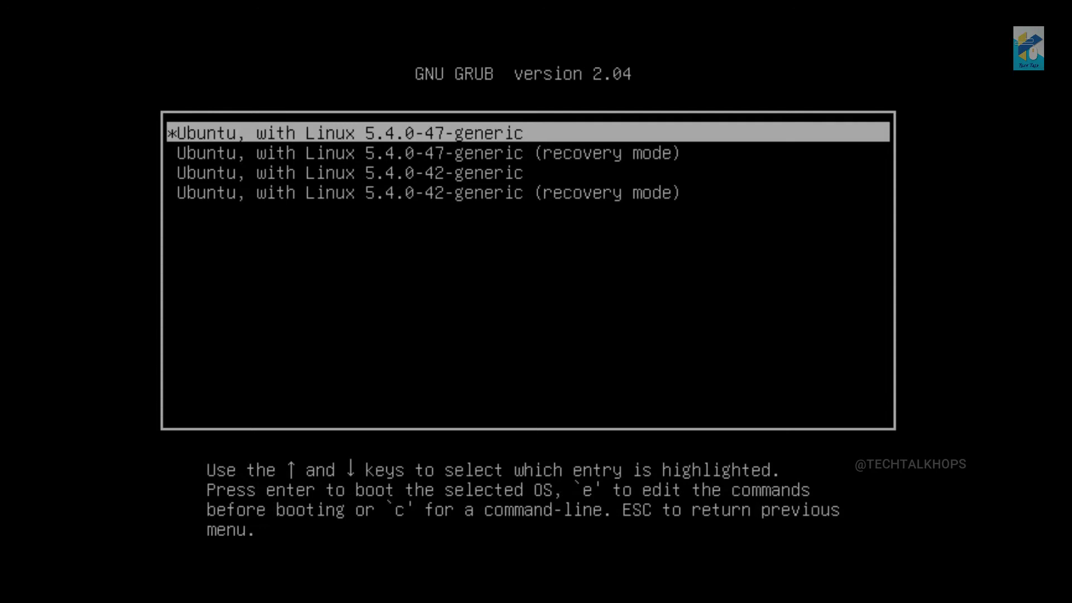
{"action": "key", "text": "Down"}
{"action": "key", "text": "Down"}
{"action": "key", "text": "Up"}
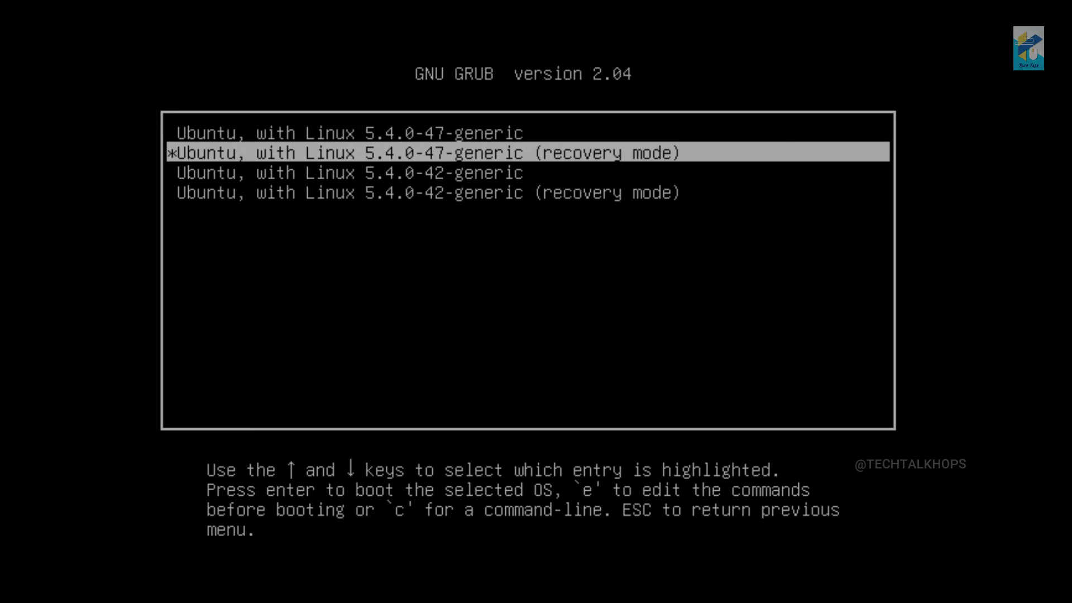
{"action": "key", "text": "Return"}
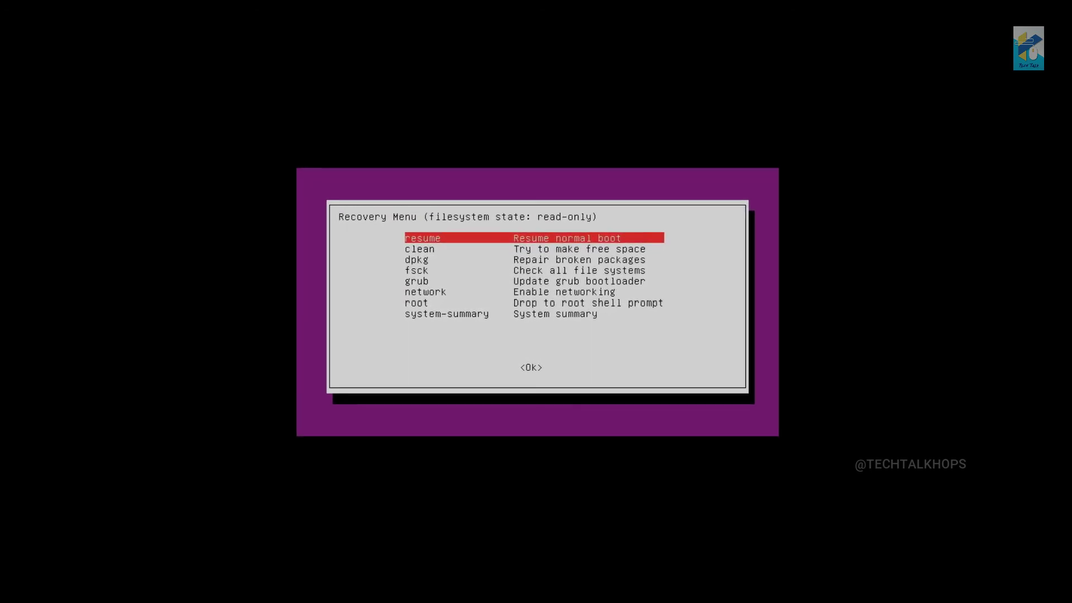
Step: Choose root in the recovery menu and confirm maintenance to reach the root@ubuntu:~# prompt
{"action": "key", "text": "Down"}
{"action": "key", "text": "Down"}
{"action": "key", "text": "Down"}
{"action": "key", "text": "Down"}
{"action": "key", "text": "Down"}
{"action": "key", "text": "Down"}
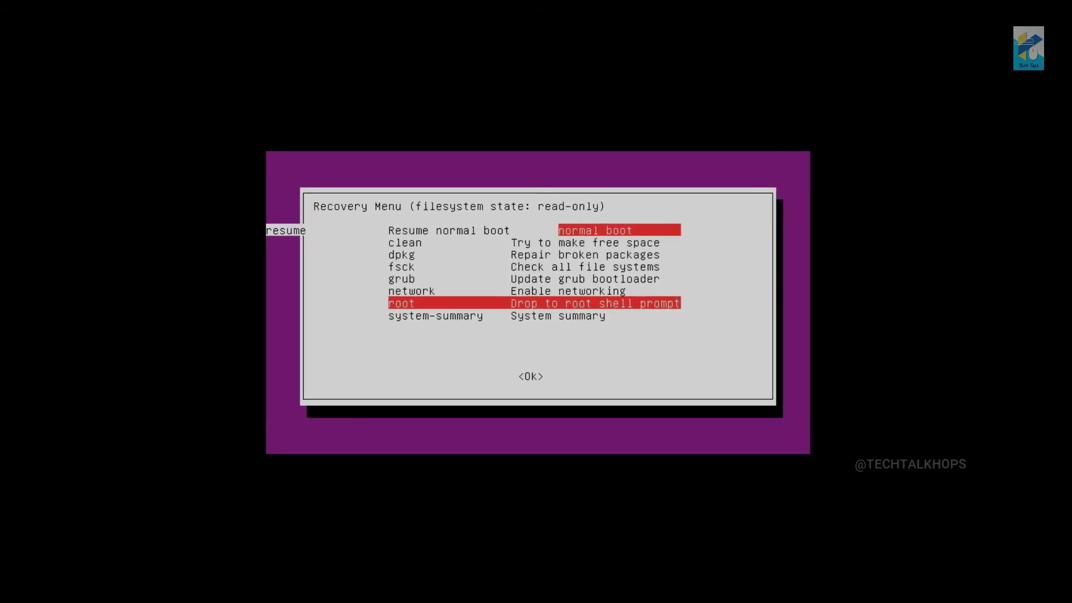
{"action": "key", "text": "Return"}
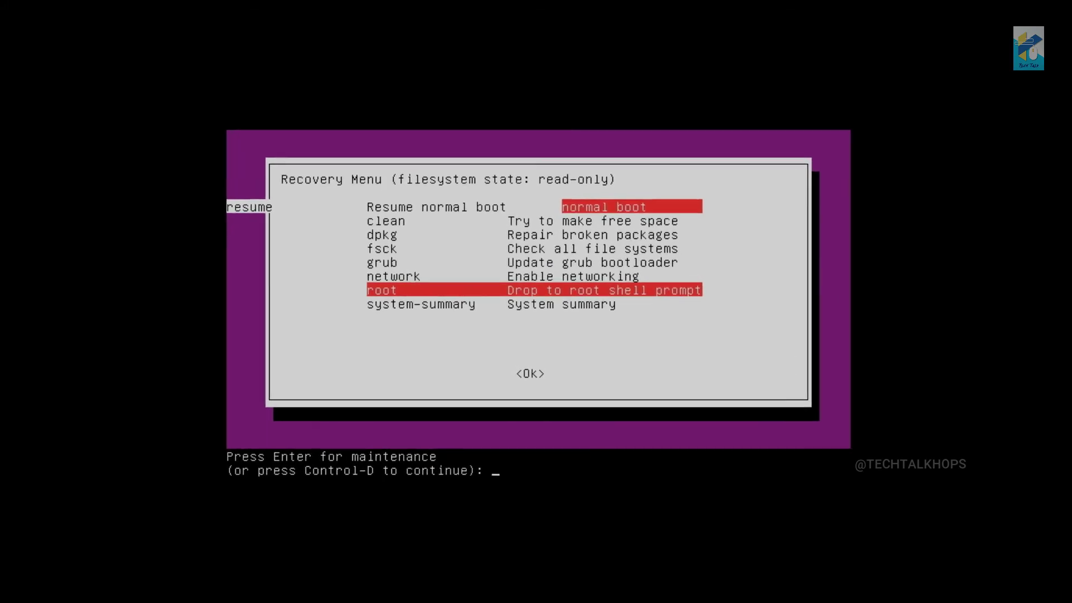
{"action": "key", "text": "Return"}
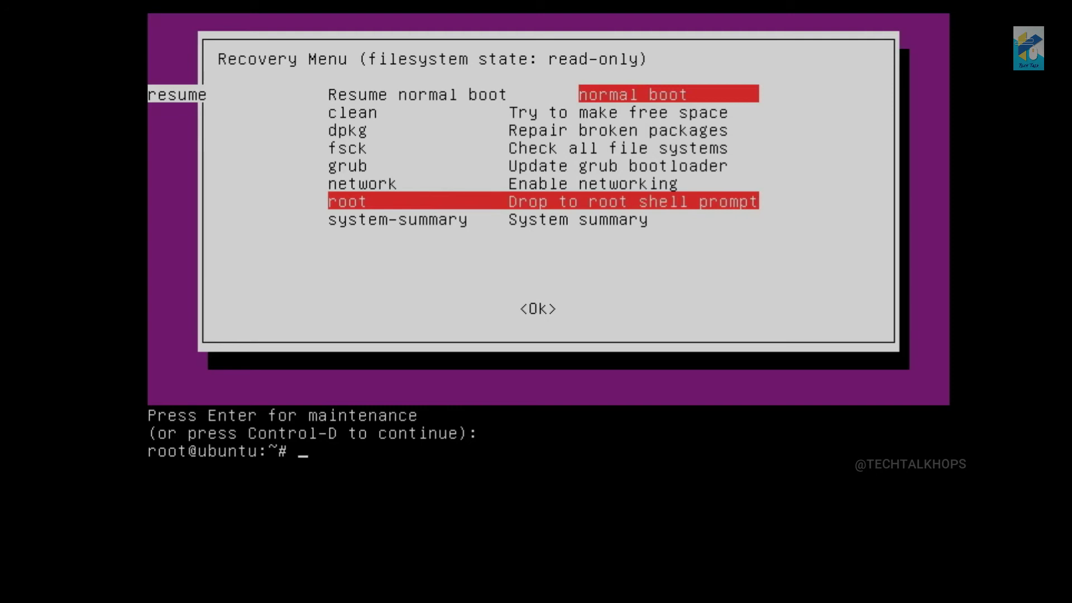
Step: Remount the root filesystem read-write with 'mount -o remount,rw /', then begin typing the passwd command
{"action": "type", "text": "moun"}
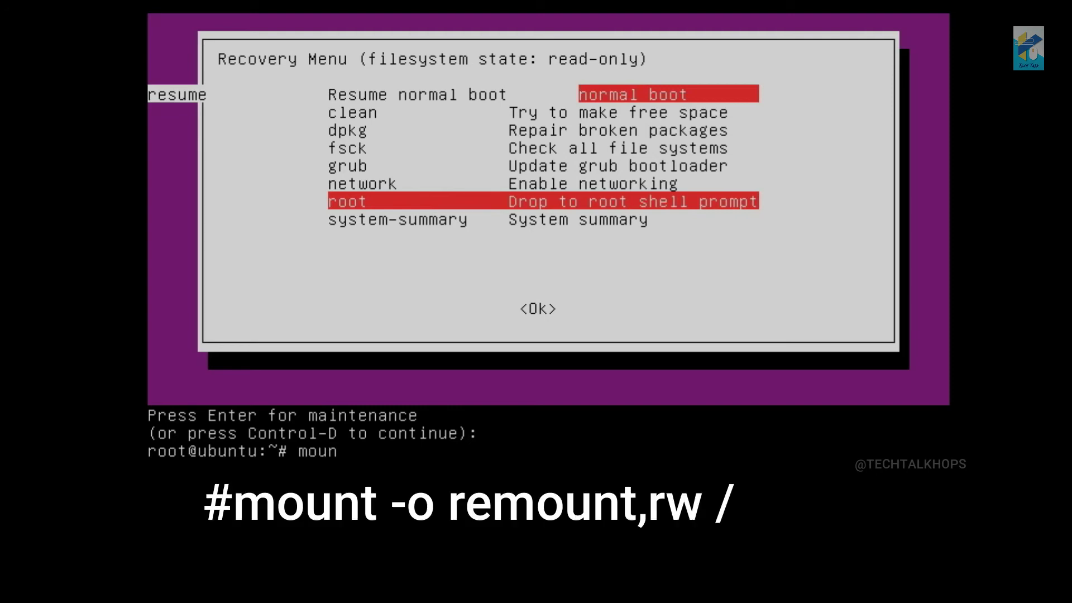
{"action": "type", "text": "t -o remount"}
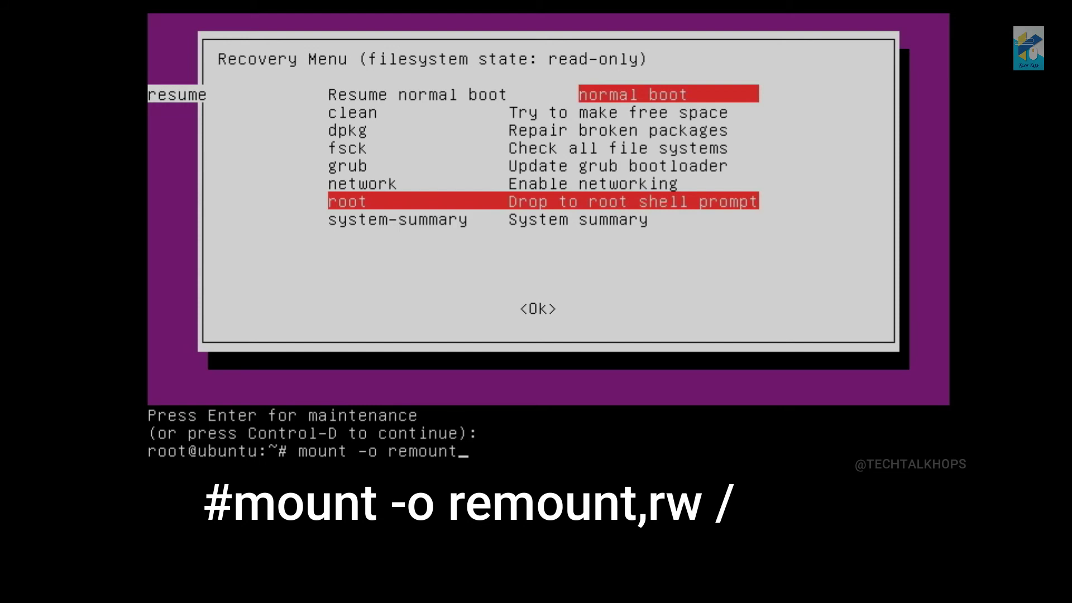
{"action": "type", "text": ",rw /"}
{"action": "key", "text": "Return"}
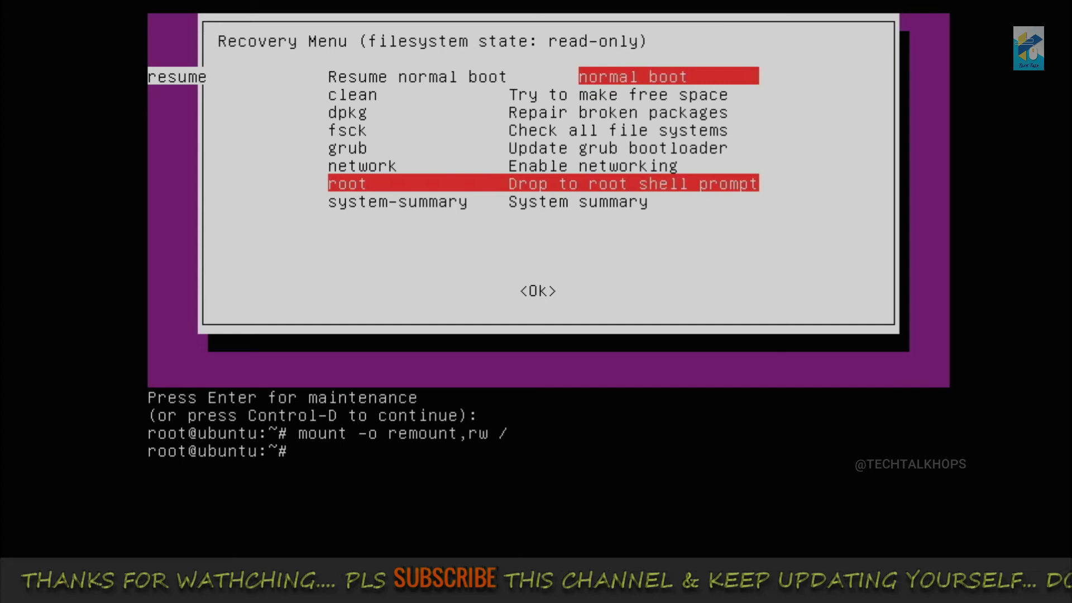
{"action": "type", "text": "passwd tech"}
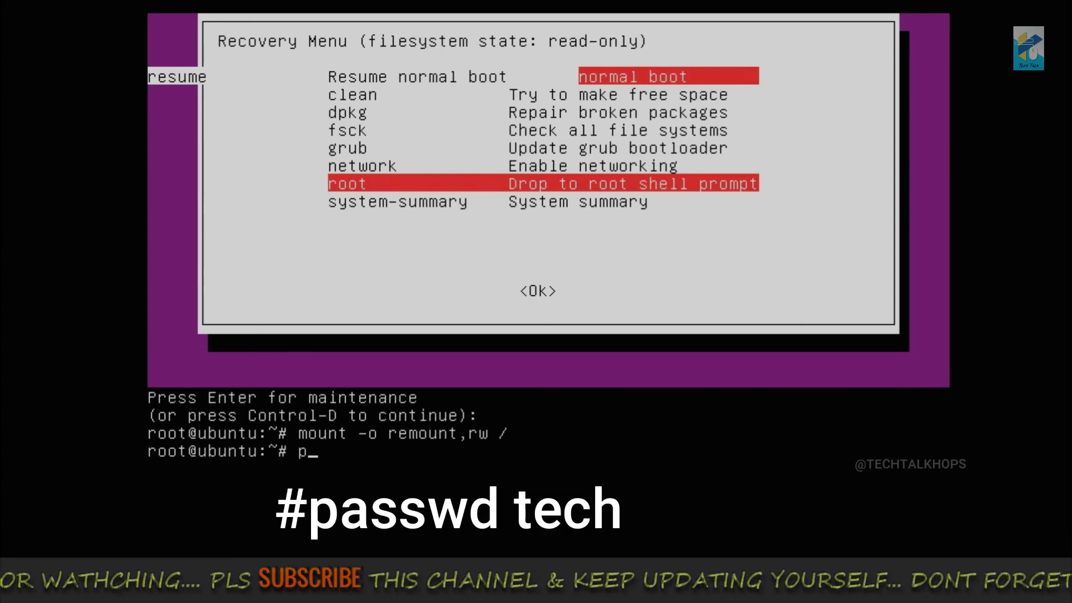
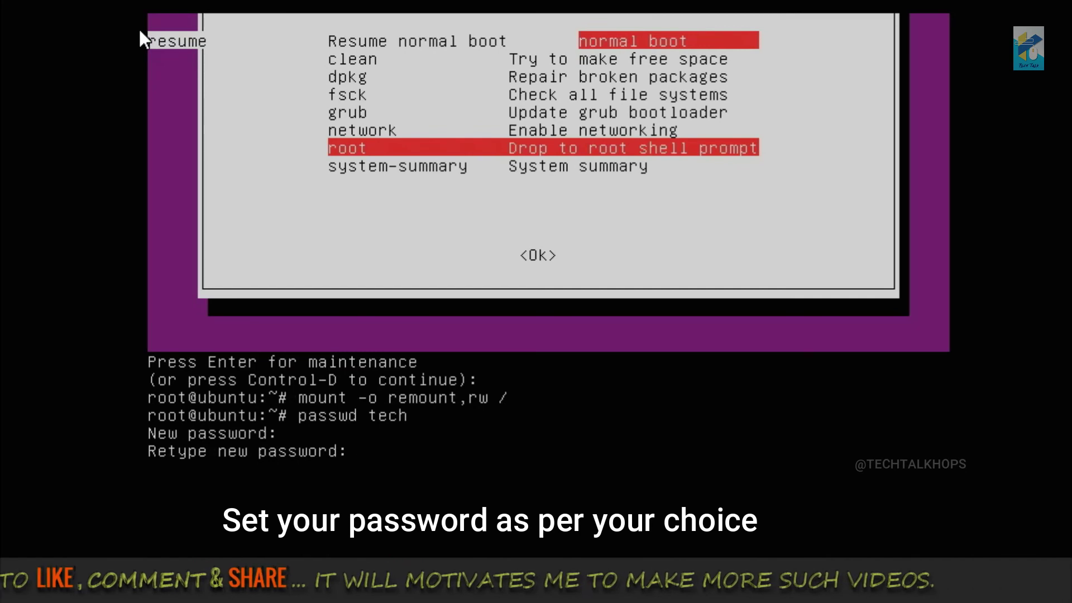
Step: Confirm the retyped new password so the tech account's password is updated
{"action": "key", "text": "Return"}
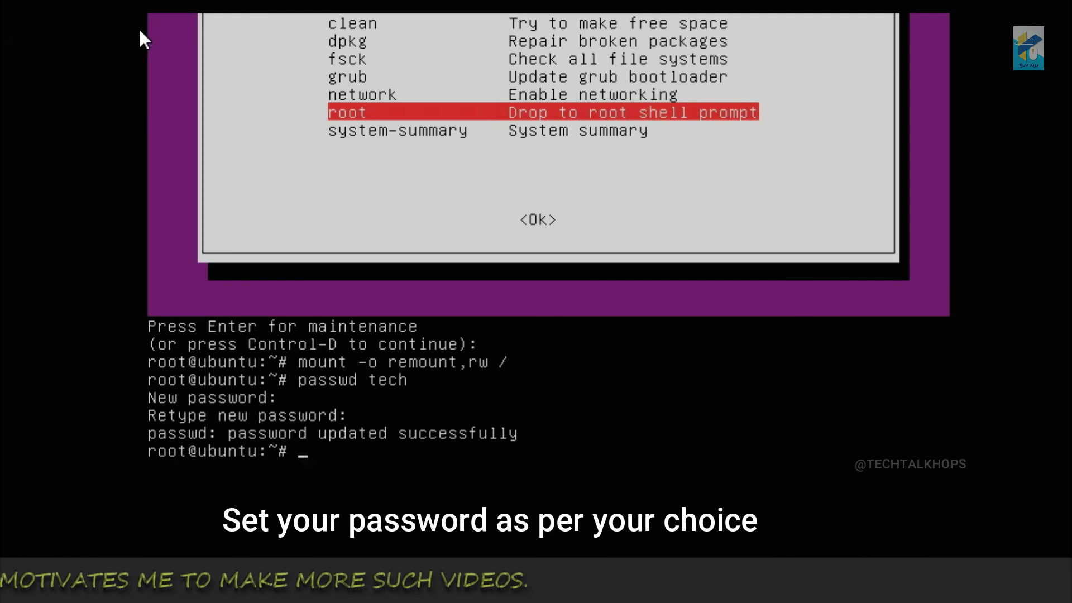
Step: Run the reboot command from the root prompt to restart the machine
{"action": "type", "text": "reboo"}
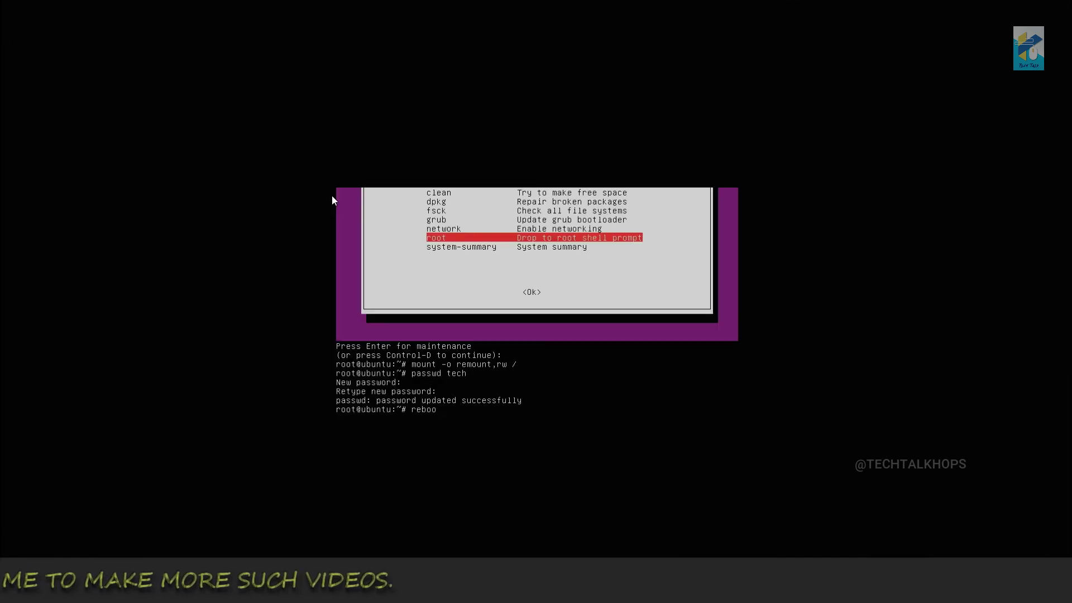
{"action": "type", "text": "t"}
{"action": "key", "text": "Return"}
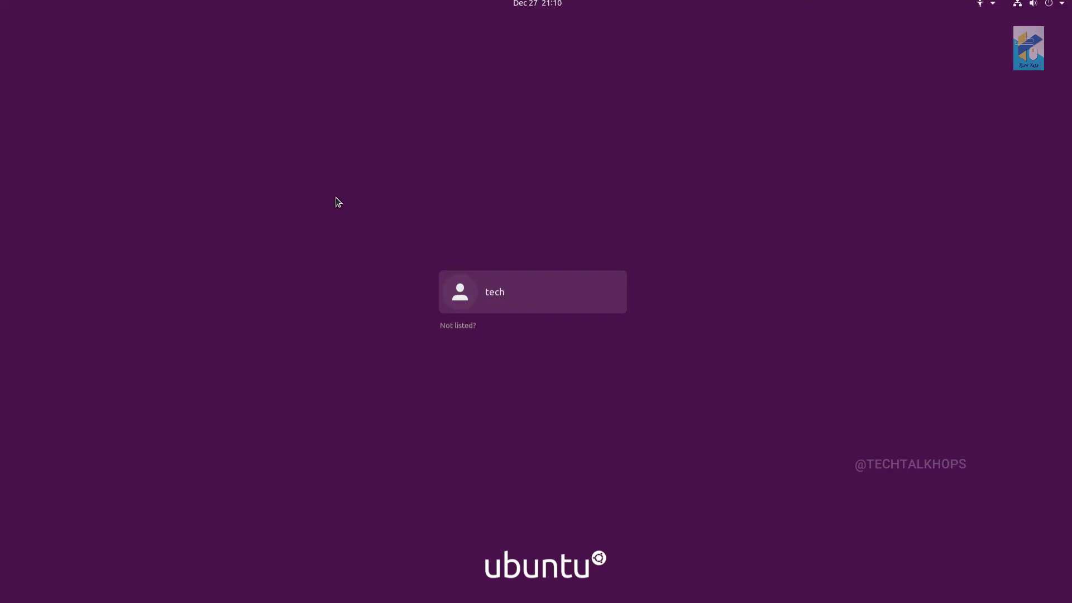
Step: Select the tech account on the login screen and enter its new password
{"action": "key", "text": "Return"}
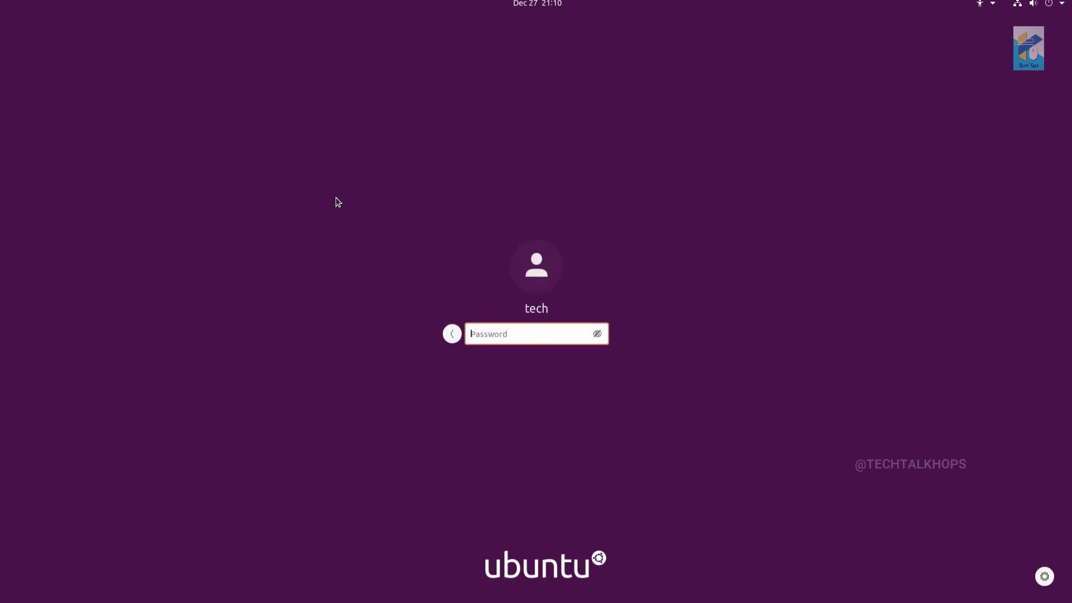
{"action": "type", "text": "****"}
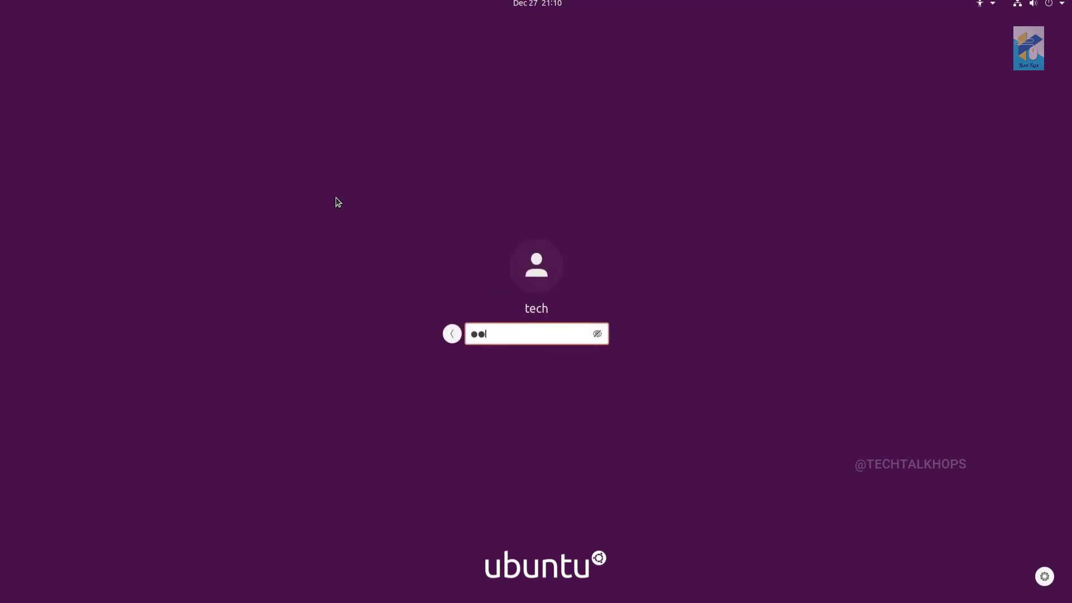